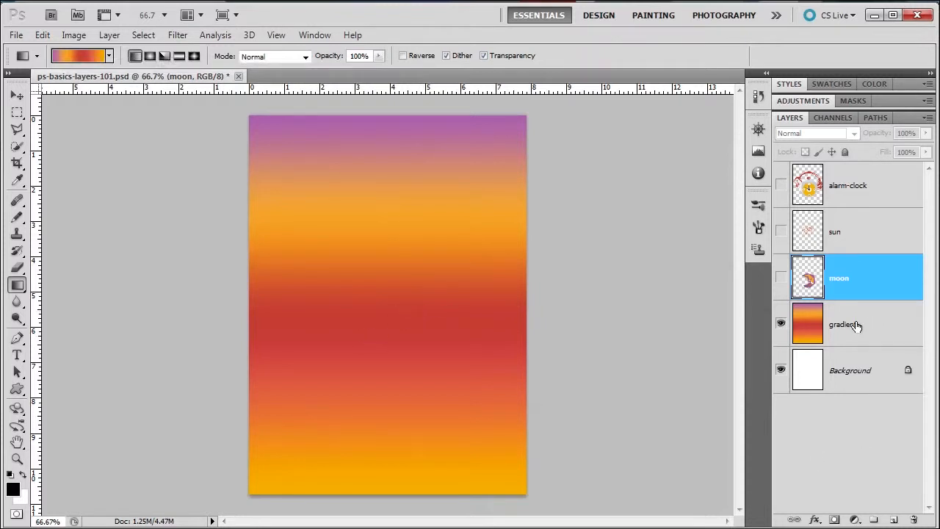
Make the moon, sun and alarm-clock layers visible
left_click(781, 279)
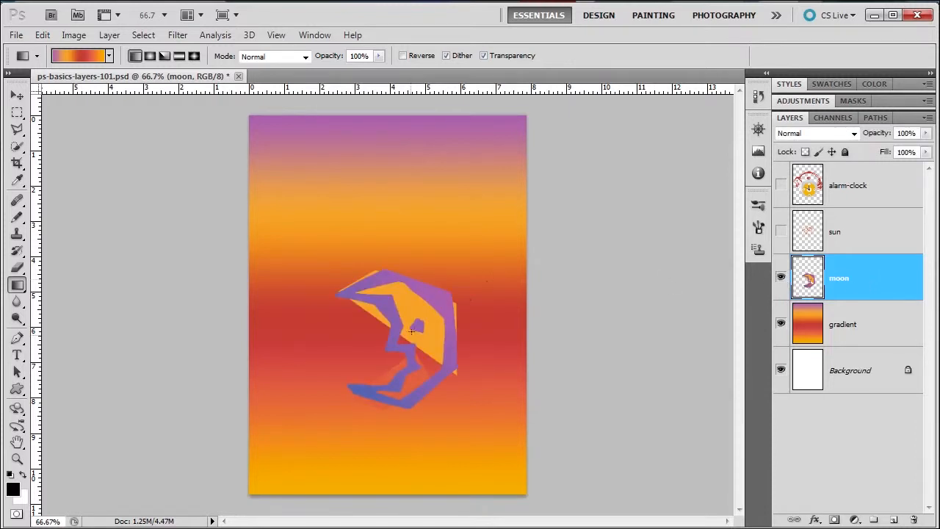
left_click(781, 232)
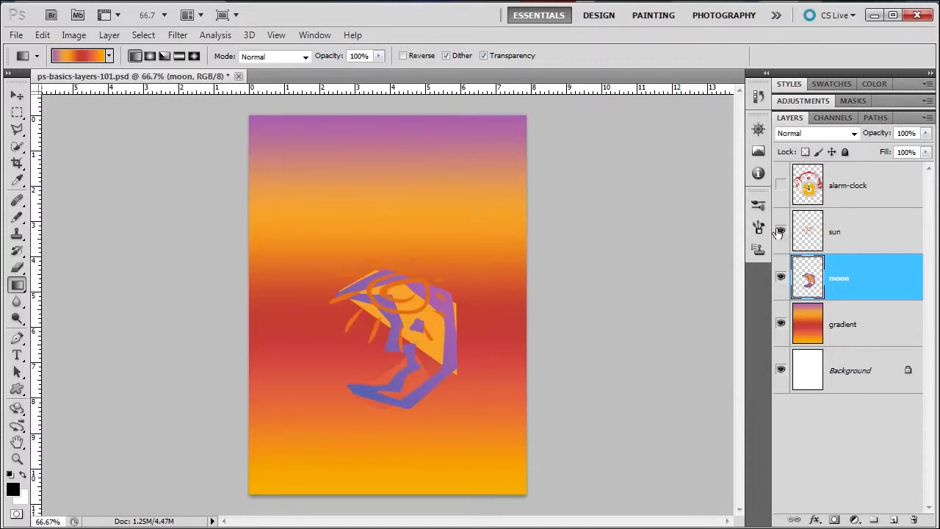
left_click(781, 186)
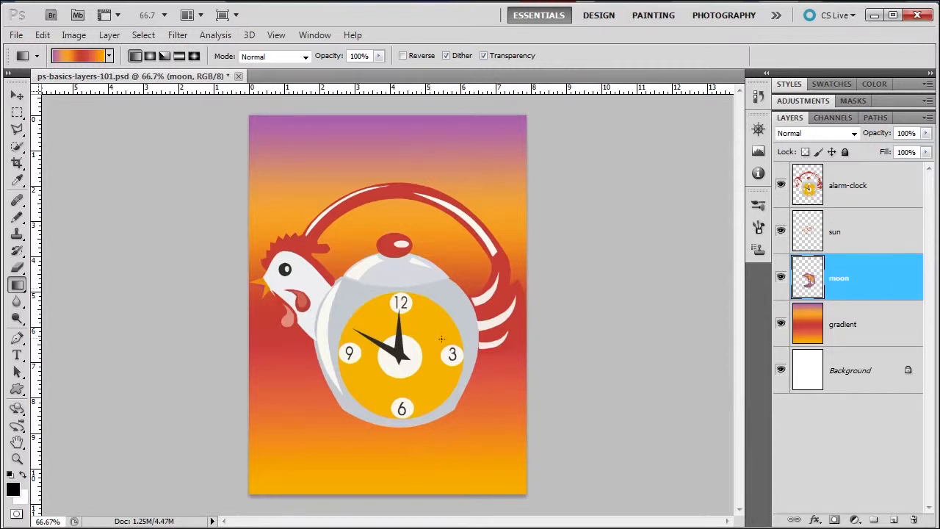
Repeatedly hide and show the alarm-clock layer to examine the artwork stacked beneath it
left_click(781, 185)
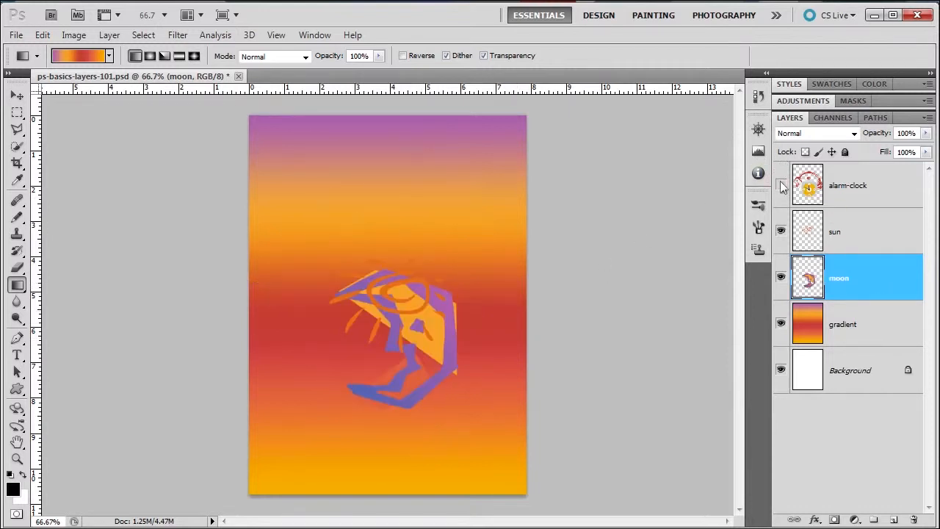
left_click(781, 186)
left_click(781, 185)
left_click(781, 186)
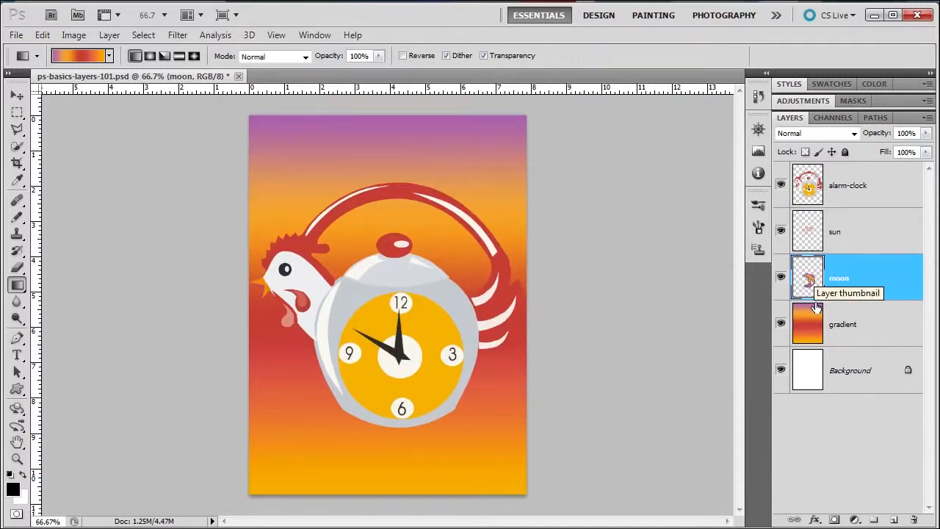
left_click(781, 186)
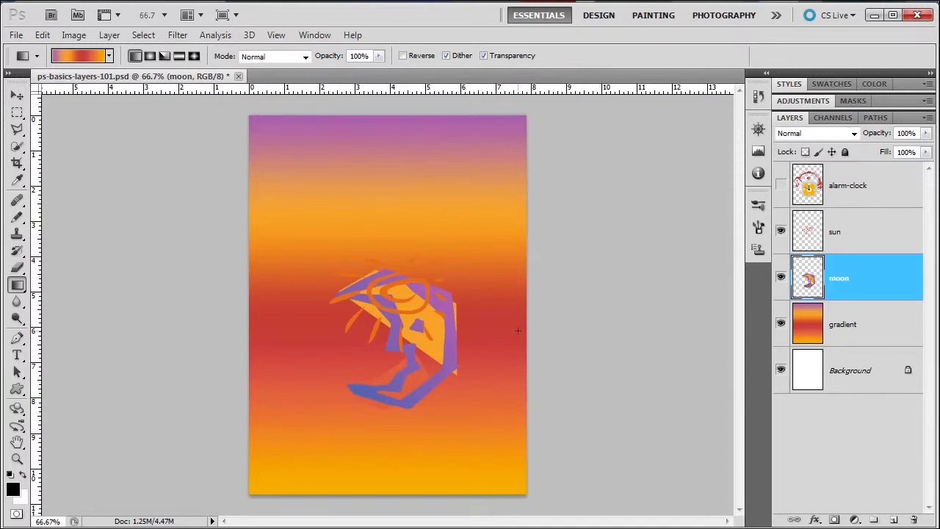
left_click(781, 185)
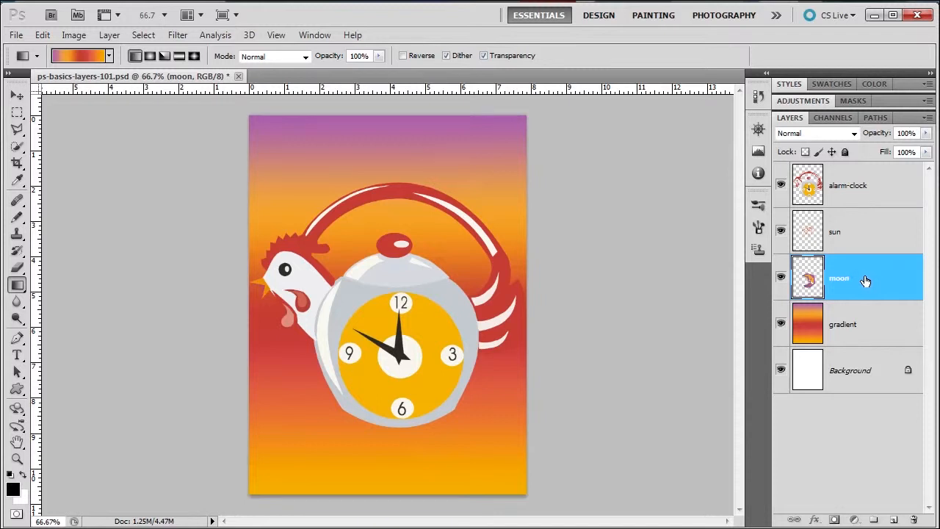
Reorder the layers so moon is at the top of the stack and sun sits between moon and alarm-clock
left_click_drag(865, 281, 866, 176)
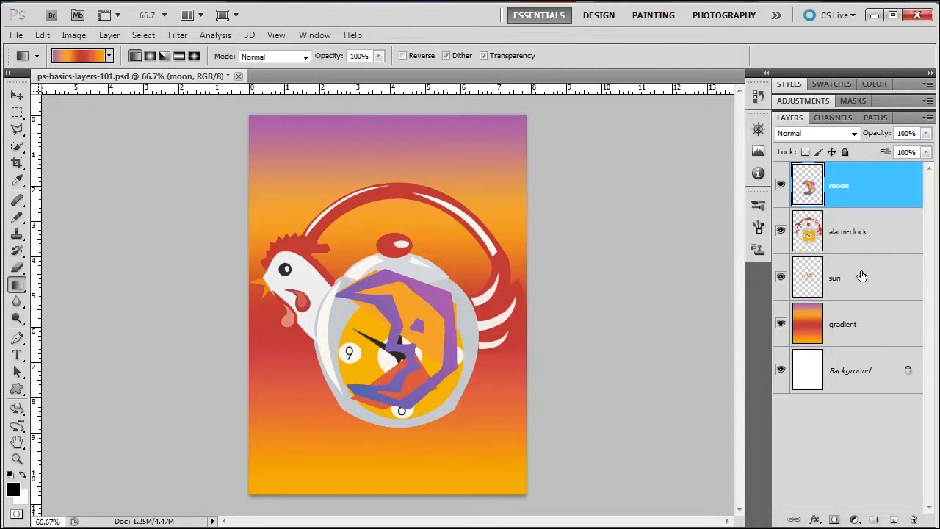
left_click(859, 280)
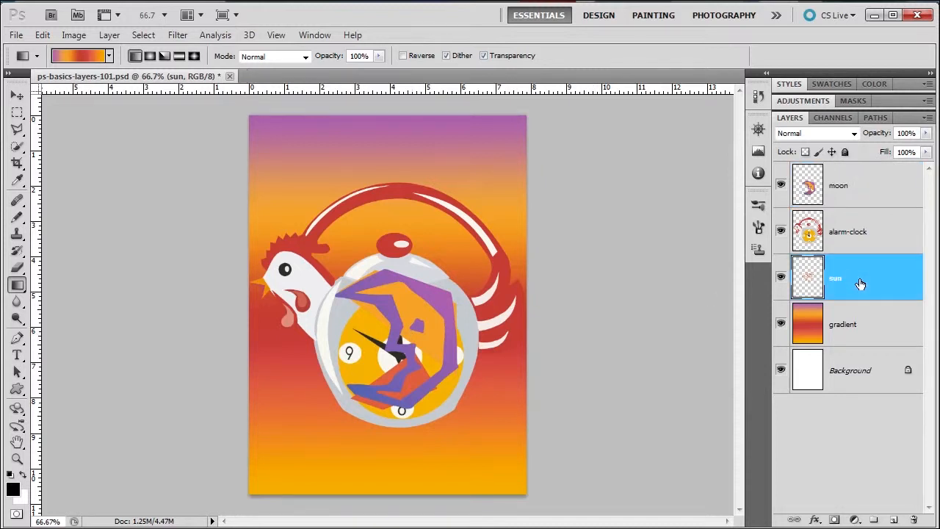
left_click_drag(861, 285, 859, 224)
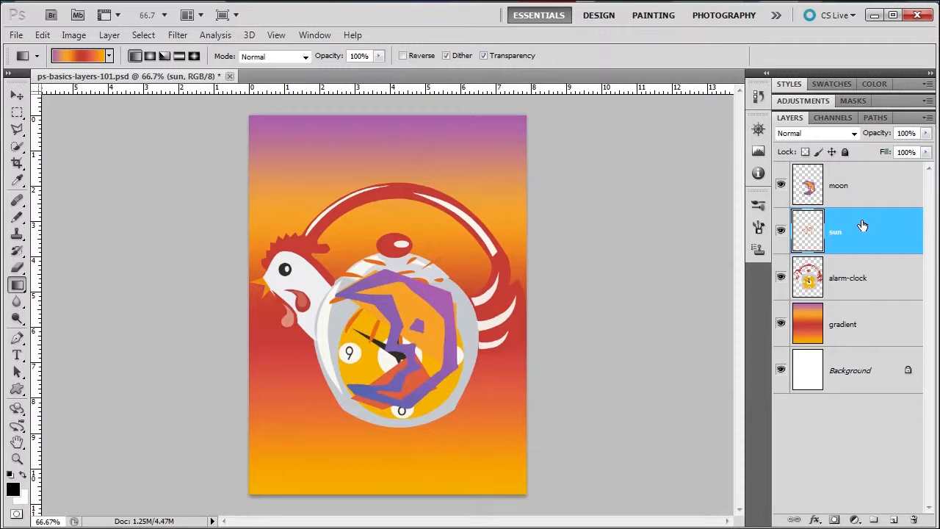
Hide the sun and moon layers and move the alarm-clock layer below the gradient layer
left_click(781, 232)
left_click(781, 185)
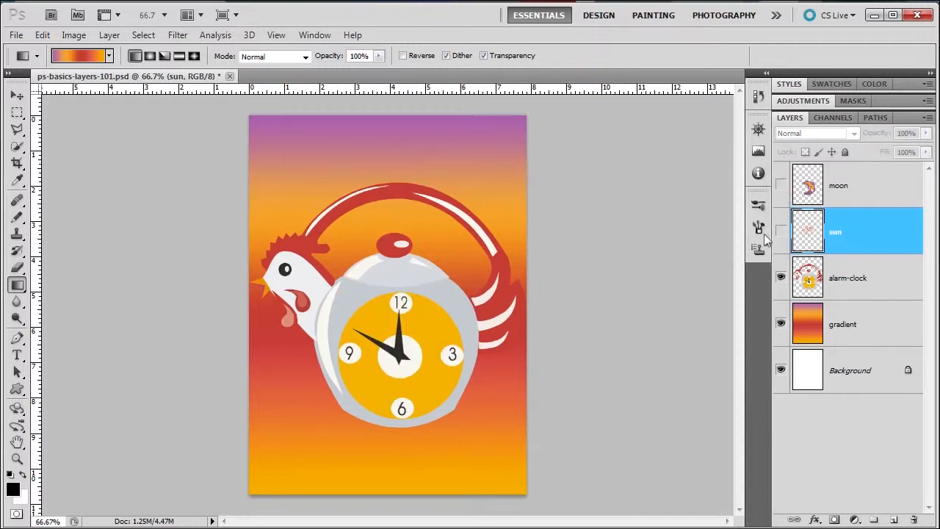
left_click(871, 282)
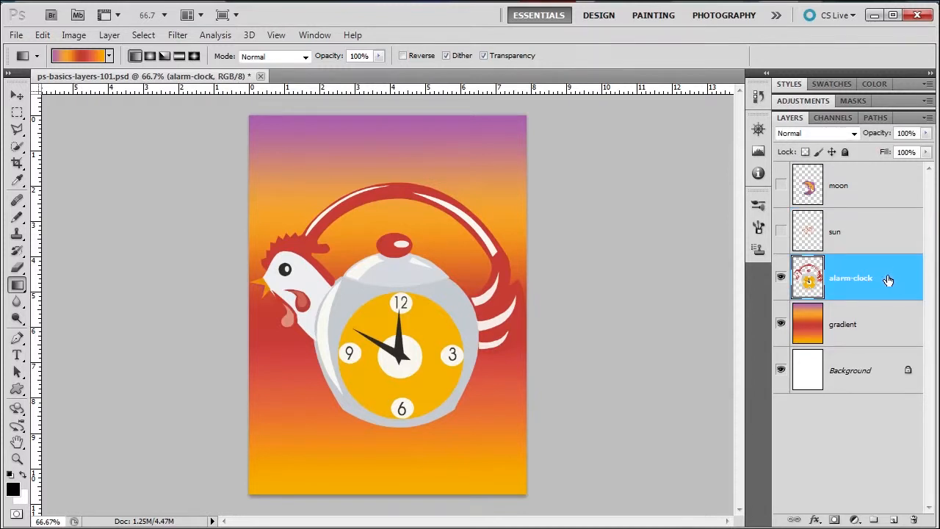
left_click_drag(884, 279, 875, 344)
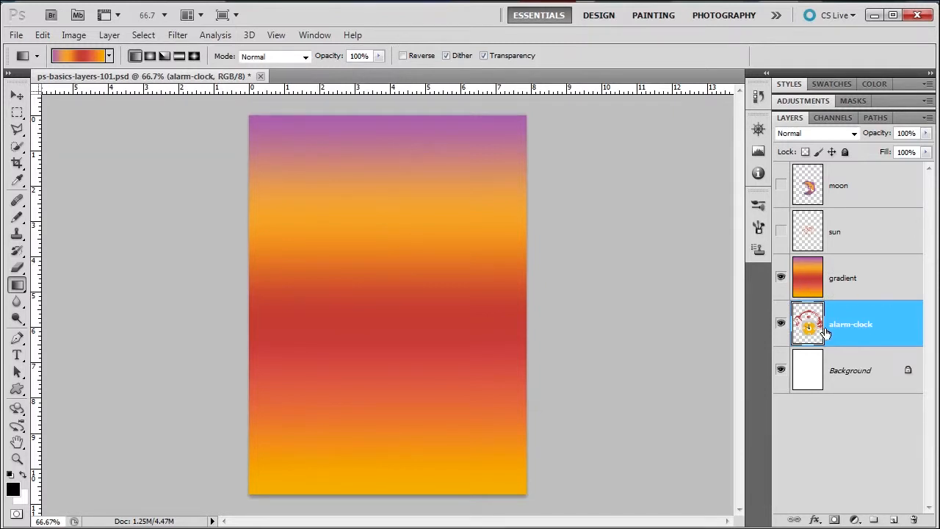
Show the sun and moon layers again and move the alarm-clock layer back above the gradient layer
left_click(782, 231)
left_click(782, 186)
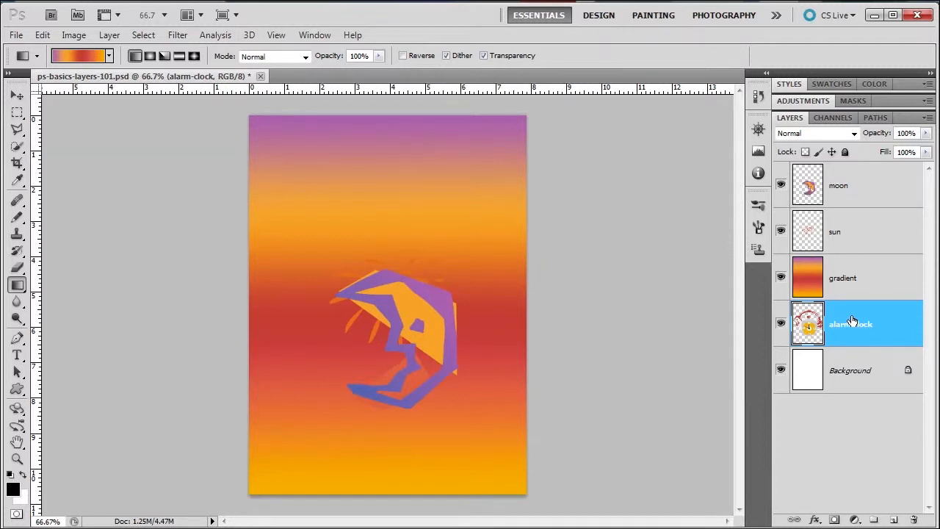
left_click(18, 96)
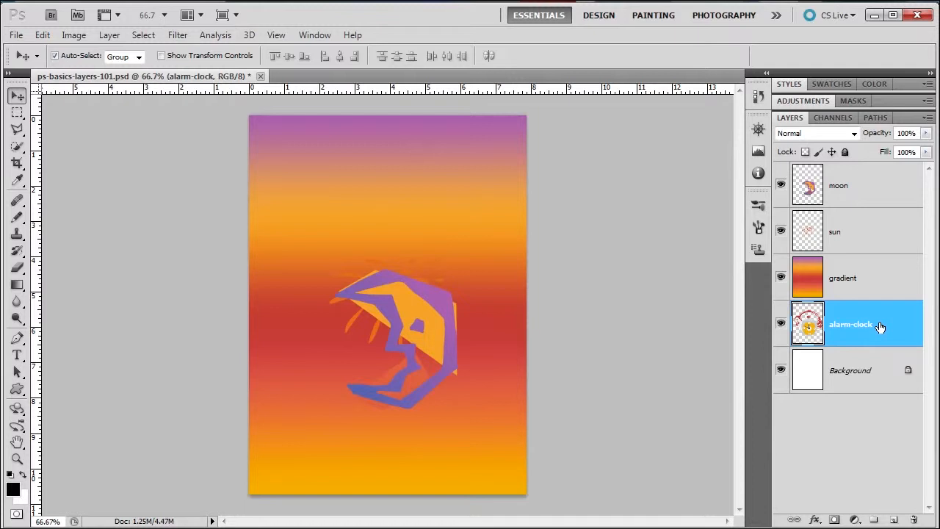
left_click_drag(881, 327, 869, 263)
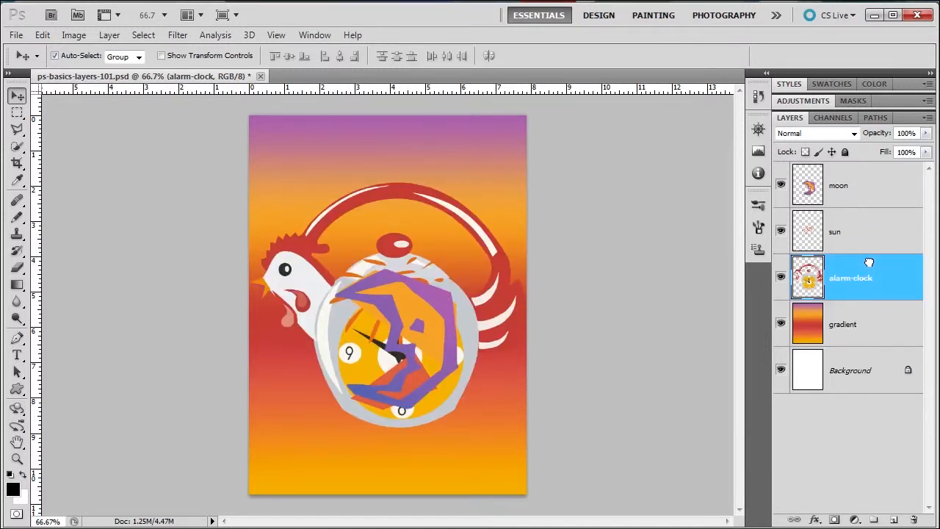
Check the gradient layer by hiding it, viewing it in isolation, and restoring all layers' visibility
left_click(781, 325)
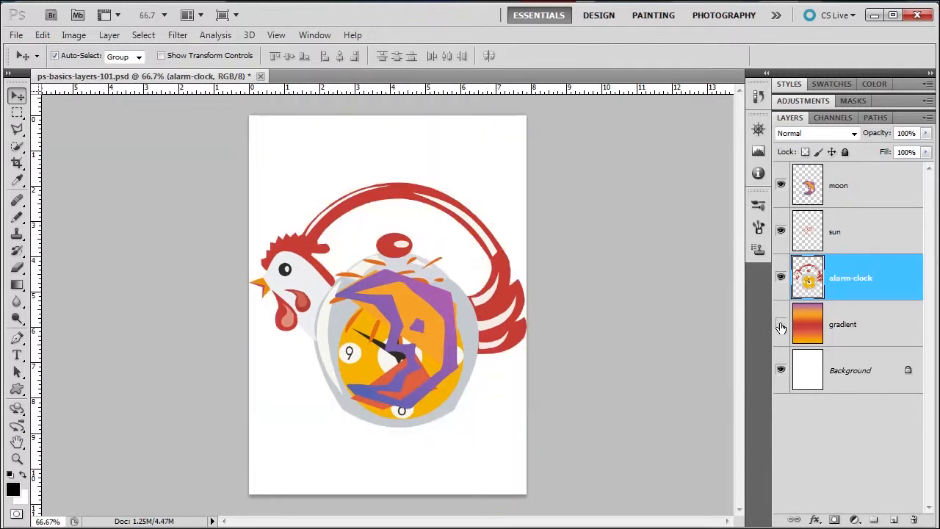
left_click(781, 325, "alt")
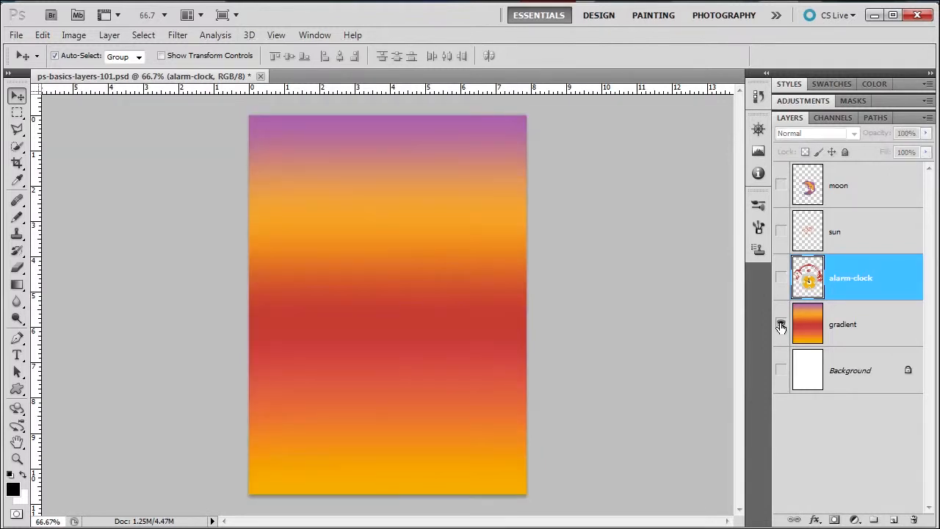
left_click(781, 326, "alt")
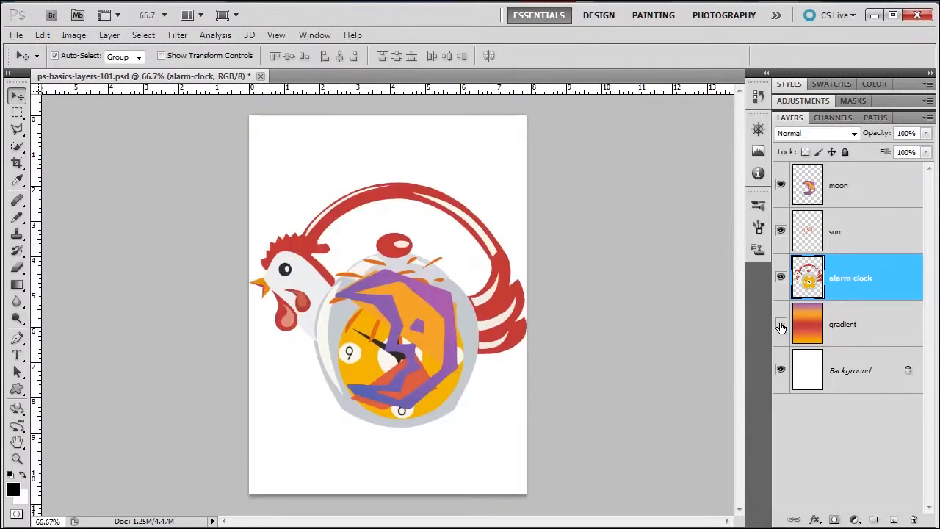
left_click(781, 326)
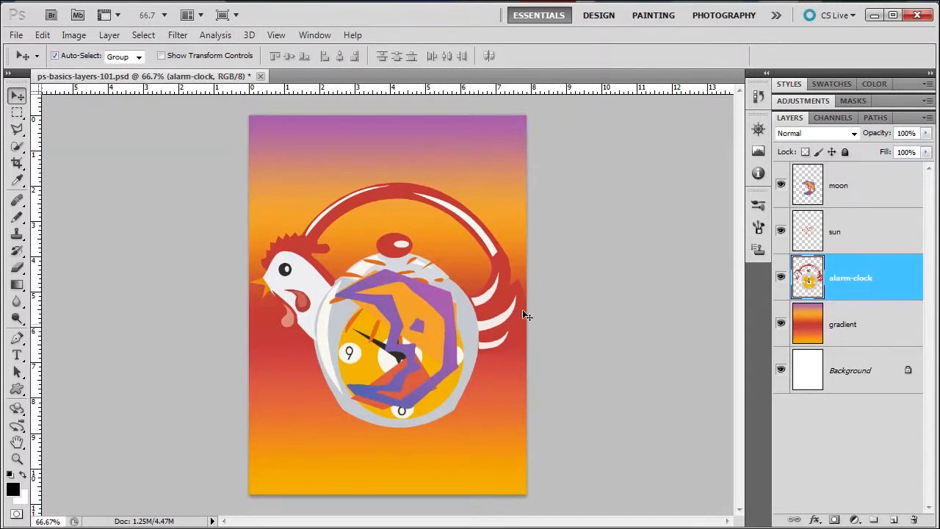
Move the moon artwork down to the lower-left part of the canvas with the Move tool
left_click(860, 189)
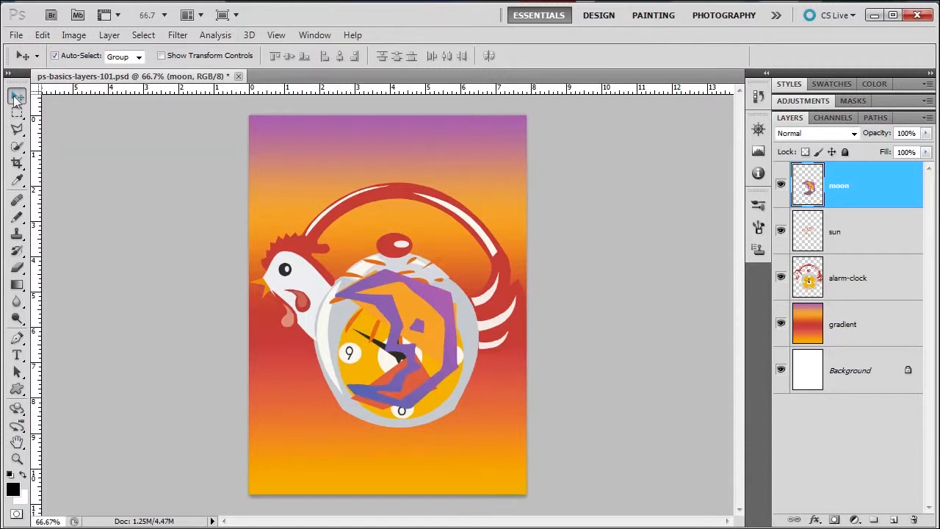
left_click_drag(433, 340, 336, 393)
Move the sun artwork to the canvas's upper-right area and the moon to its lower-right area
left_click(868, 230)
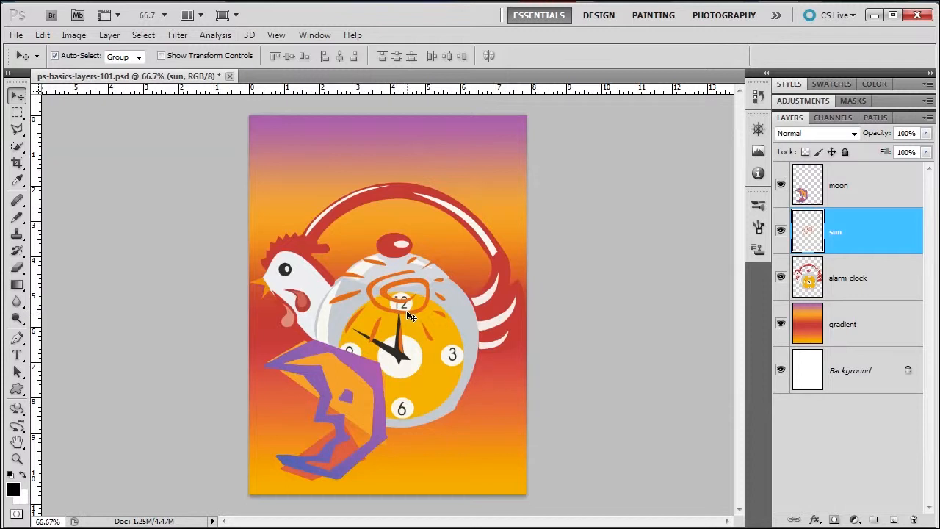
left_click(423, 360)
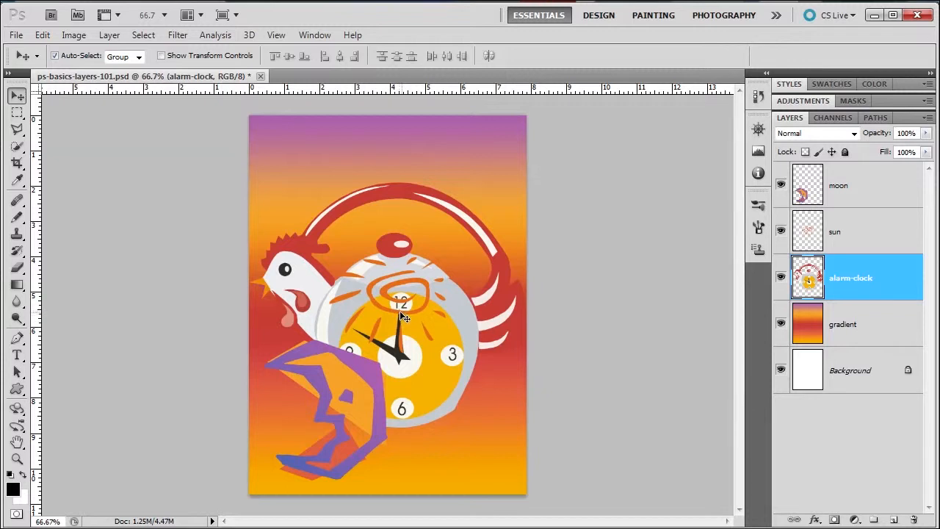
key("alt+bracketright")
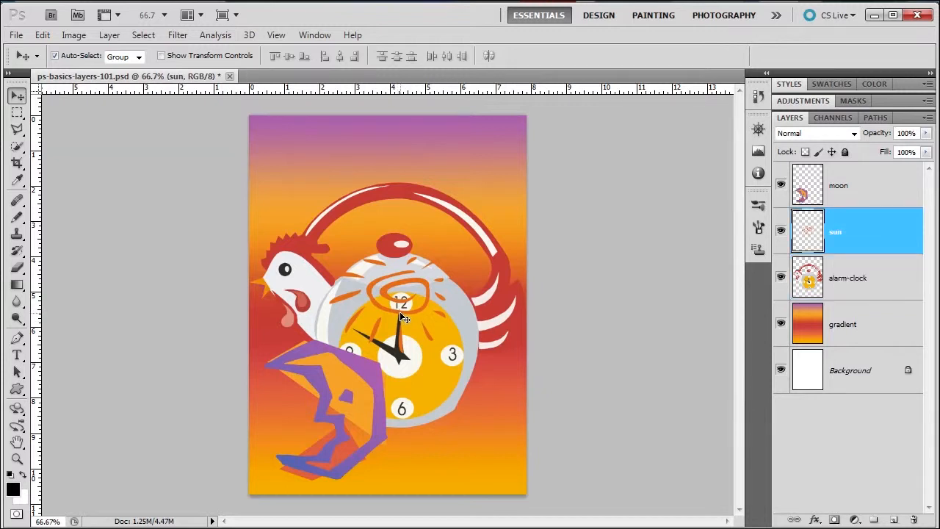
left_click_drag(402, 316, 463, 190)
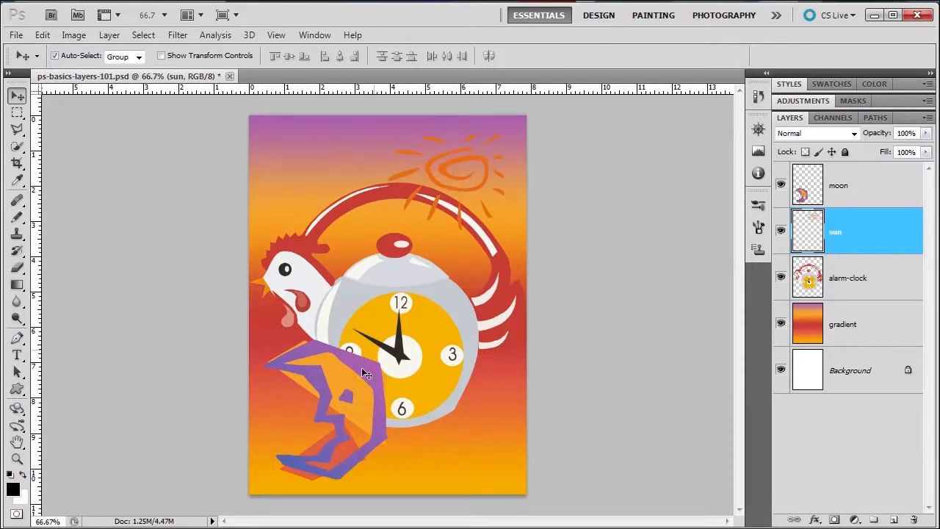
key("alt+bracketright")
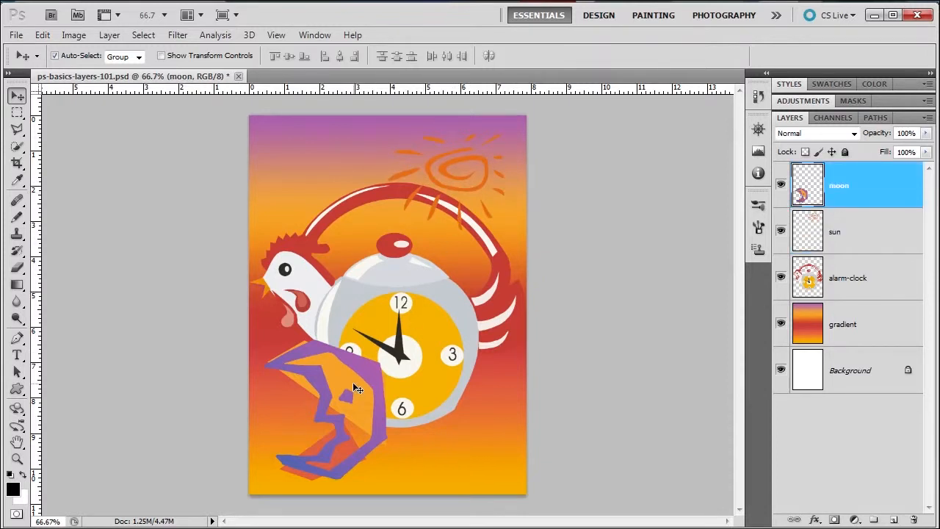
left_click_drag(356, 387, 479, 394)
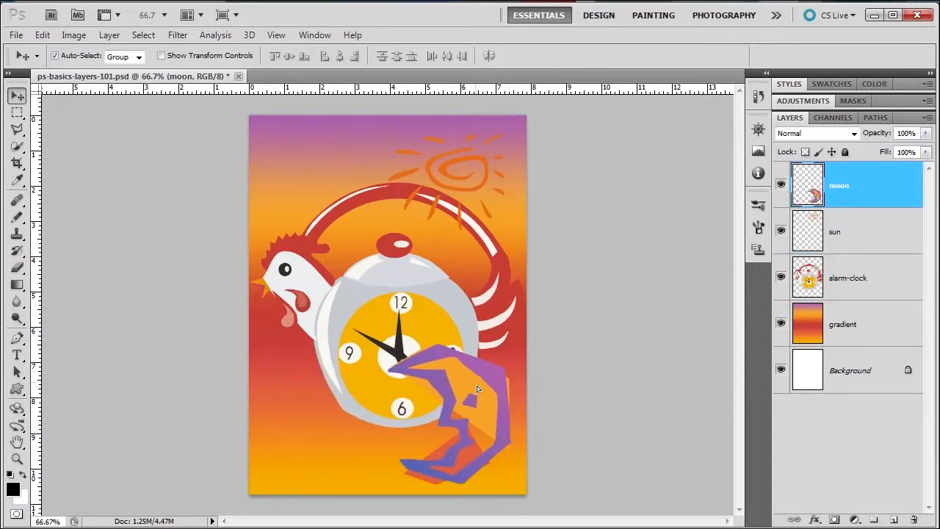
Try shifting the alarm-clock artwork slightly down and left, then return it to its original position
left_click_drag(461, 286, 430, 310)
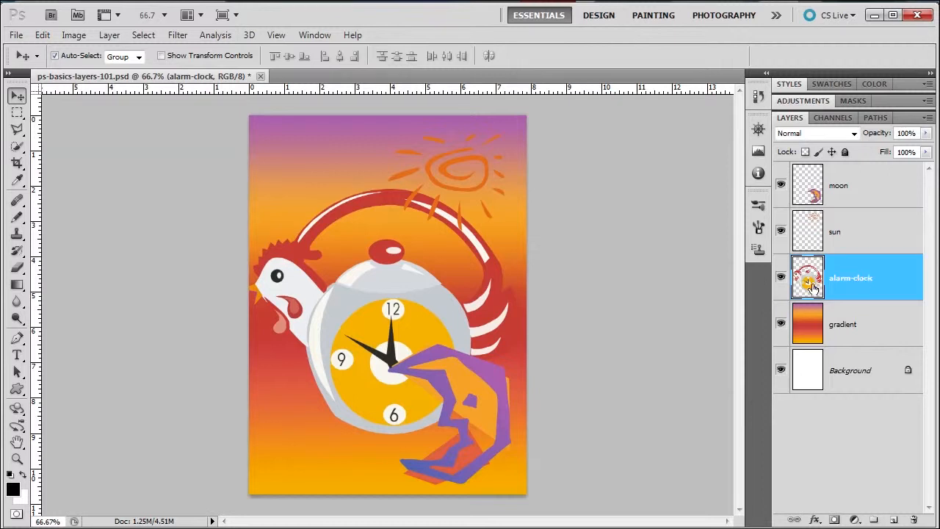
left_click_drag(414, 309, 419, 304)
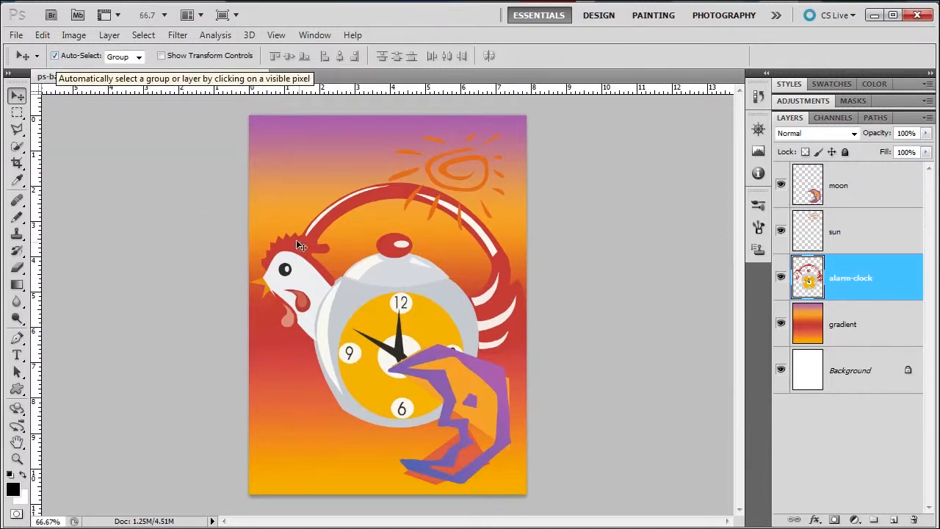
Try shifting the gradient background on the canvas twice, undoing each move
left_click(340, 162)
left_click_drag(340, 163, 247, 162)
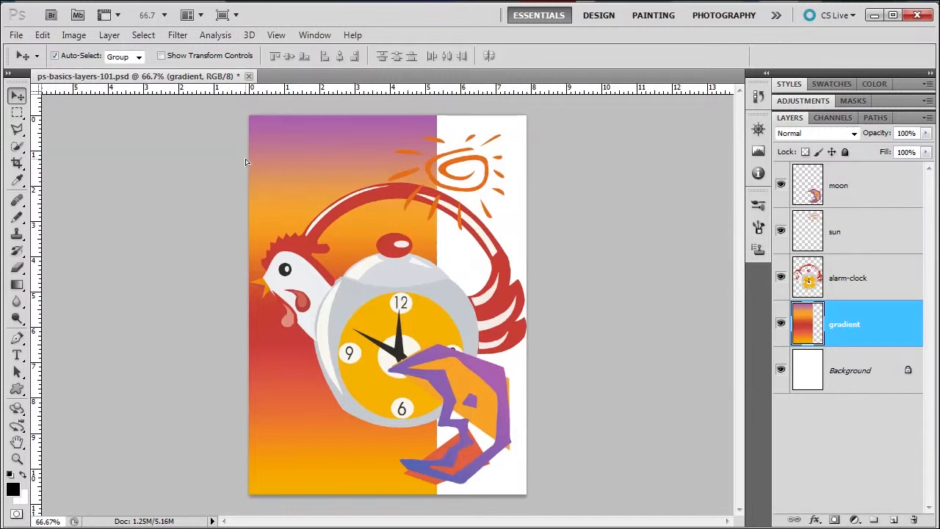
key("ctrl+z")
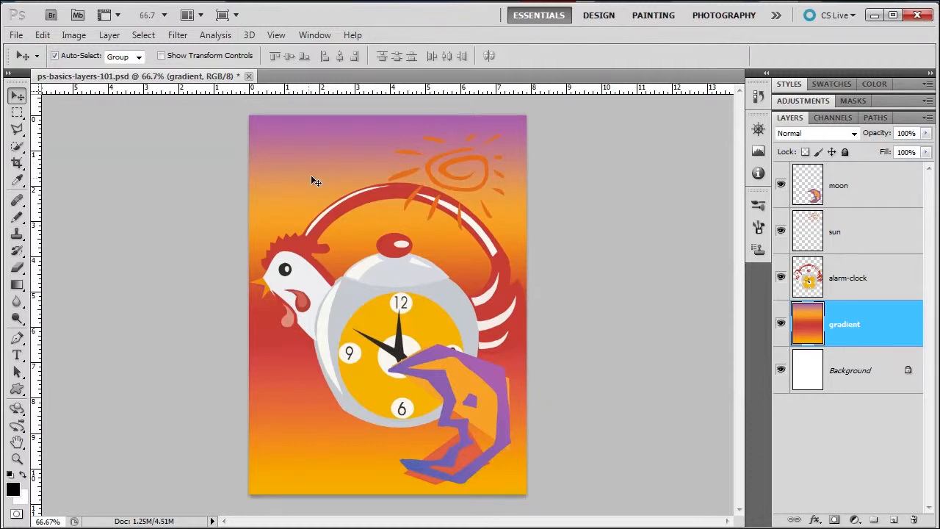
left_click_drag(312, 181, 297, 187)
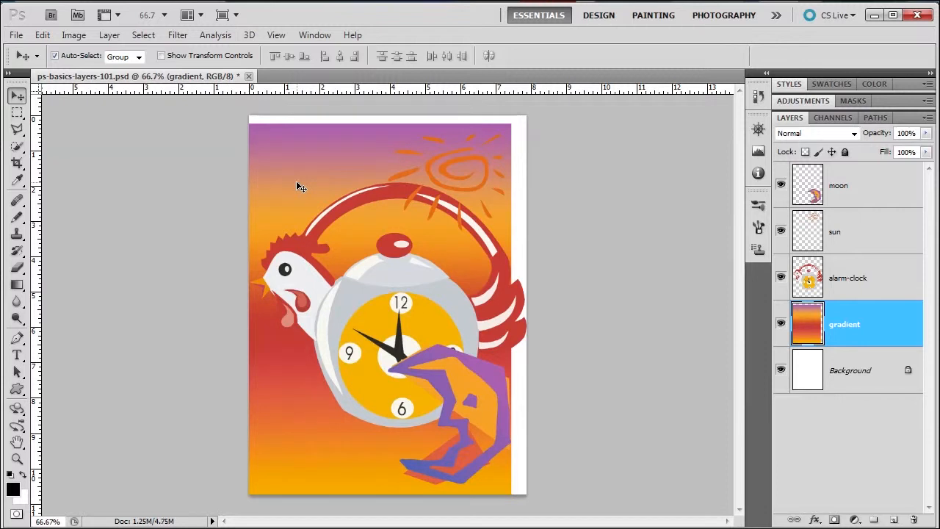
key("ctrl+z")
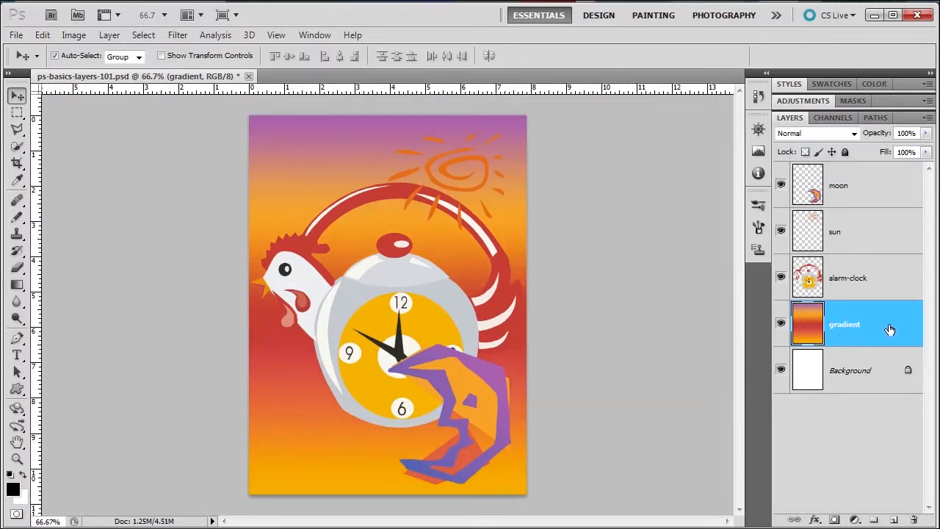
Lock all properties of the gradient layer and test selecting it from the canvas
left_click(845, 152)
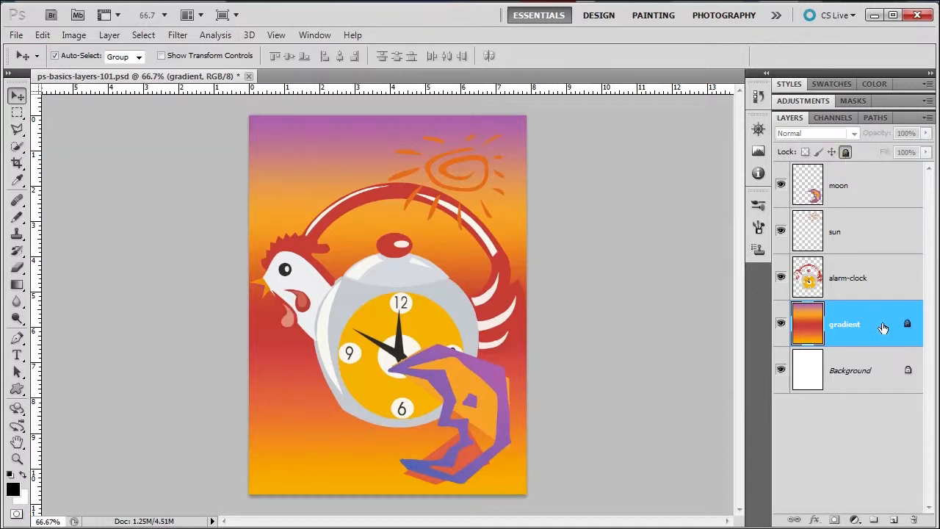
left_click(321, 157)
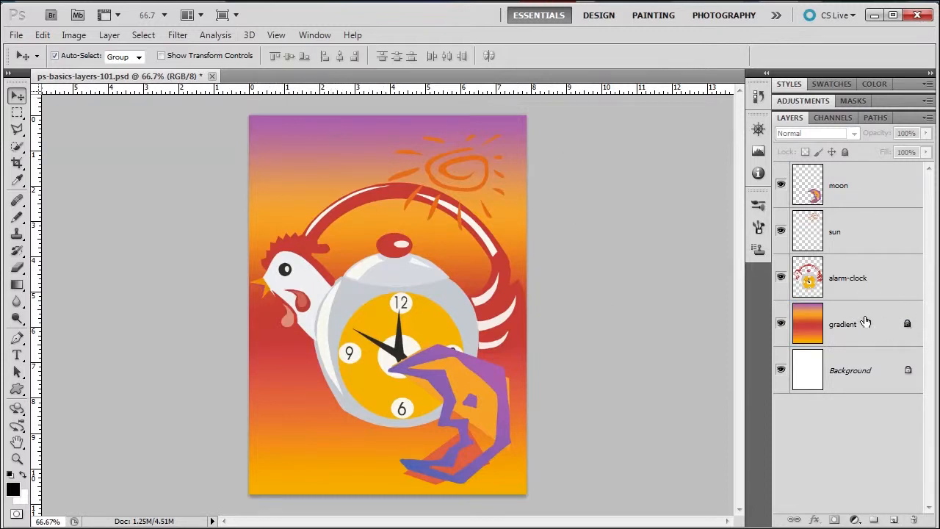
Select the alarm-clock artwork from the canvas and move it slightly up
left_click(361, 305)
mouse_move(361, 305)
left_mouse_down()
mouse_move(351, 278)
mouse_move(356, 294)
left_mouse_up()
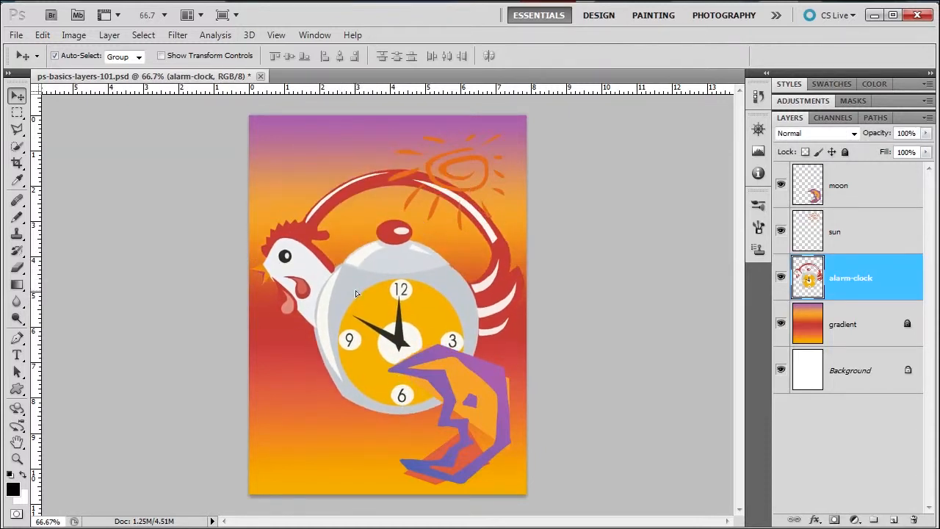
Show the transform controls, select the moon, sun and alarm-clock artwork in turn to compare their bounding boxes, and hide the controls again
left_click(163, 57)
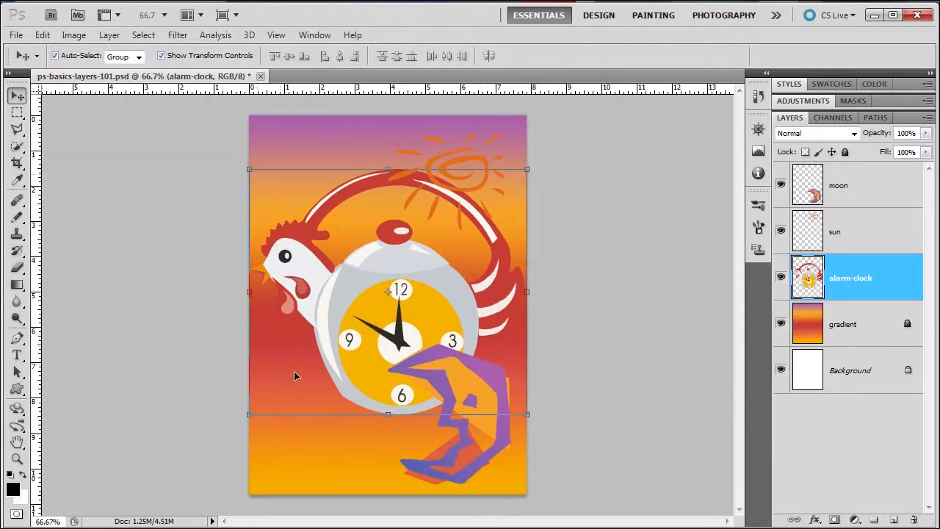
left_click(473, 393)
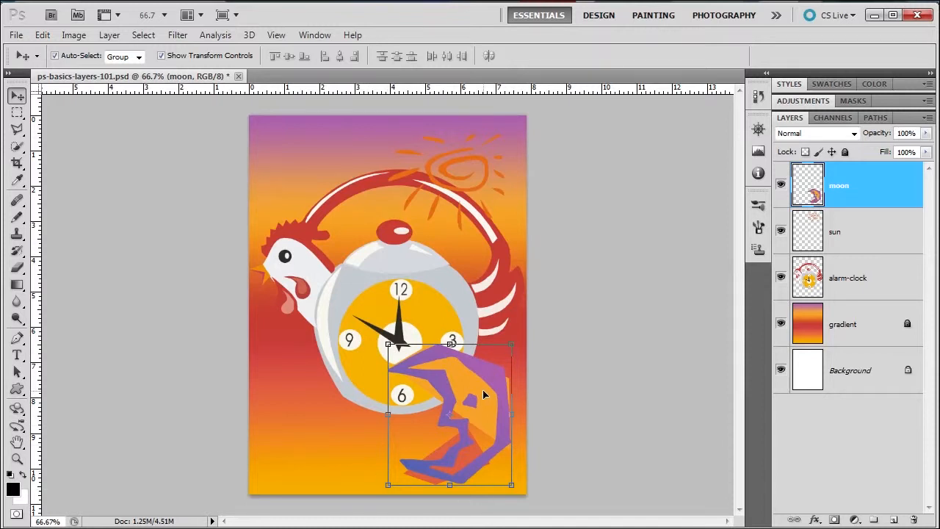
left_click(438, 185)
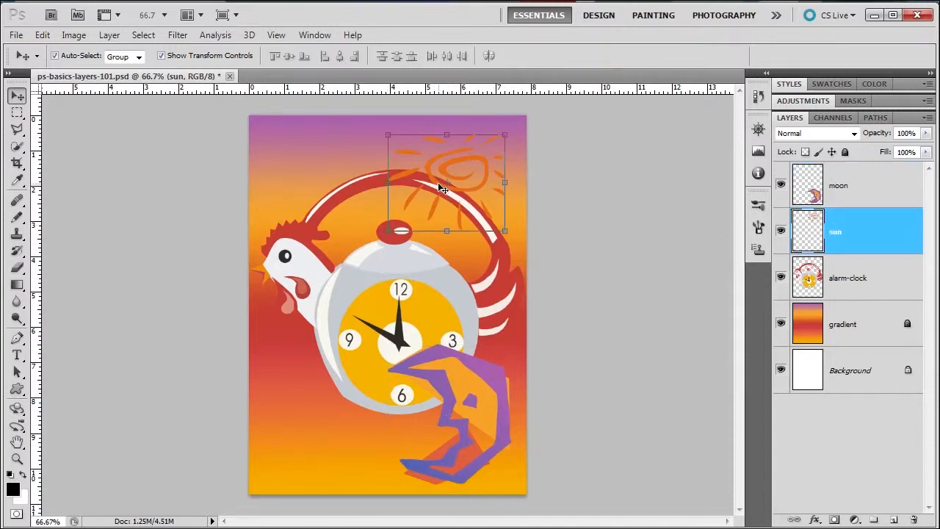
left_click(370, 290)
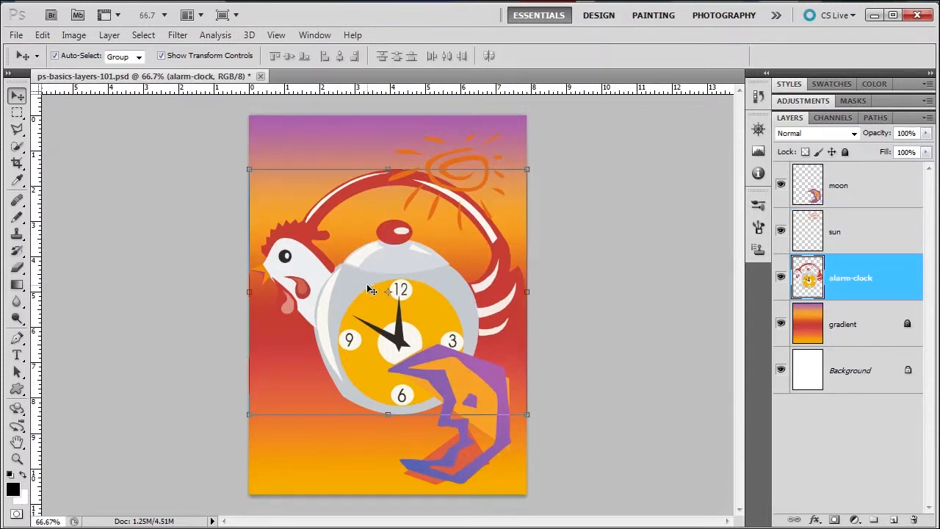
left_click(161, 56)
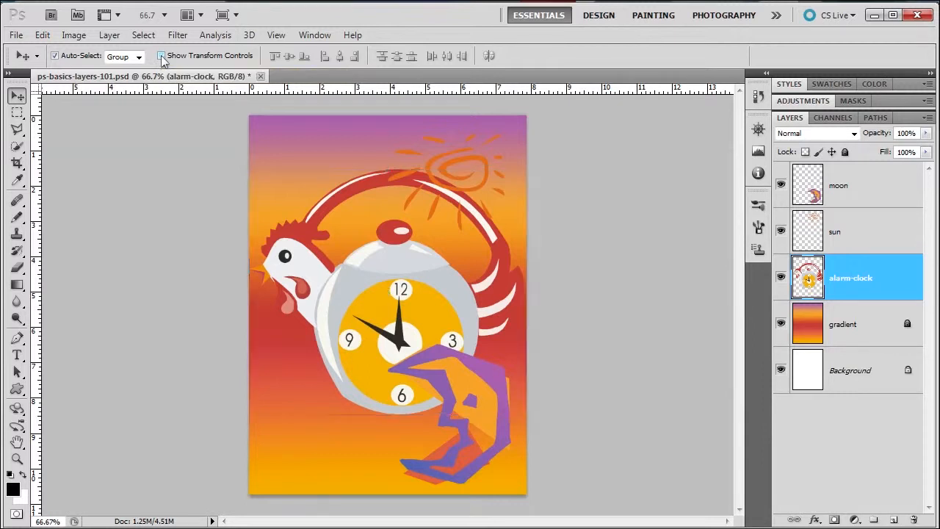
Turn off Auto-Select, make the moon layer active, and move its artwork left over the lower part of the clock face
left_click(55, 56)
left_click(859, 235)
left_click(856, 185)
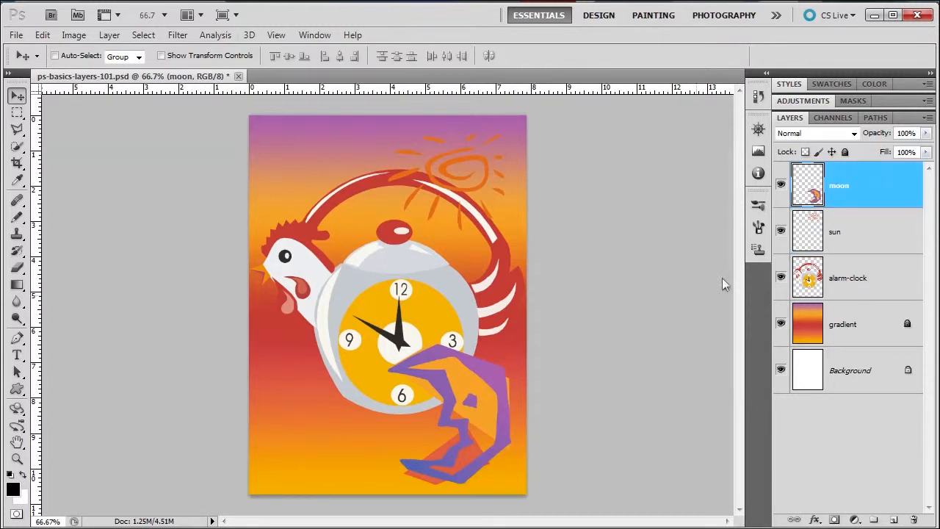
left_click_drag(547, 397, 457, 384)
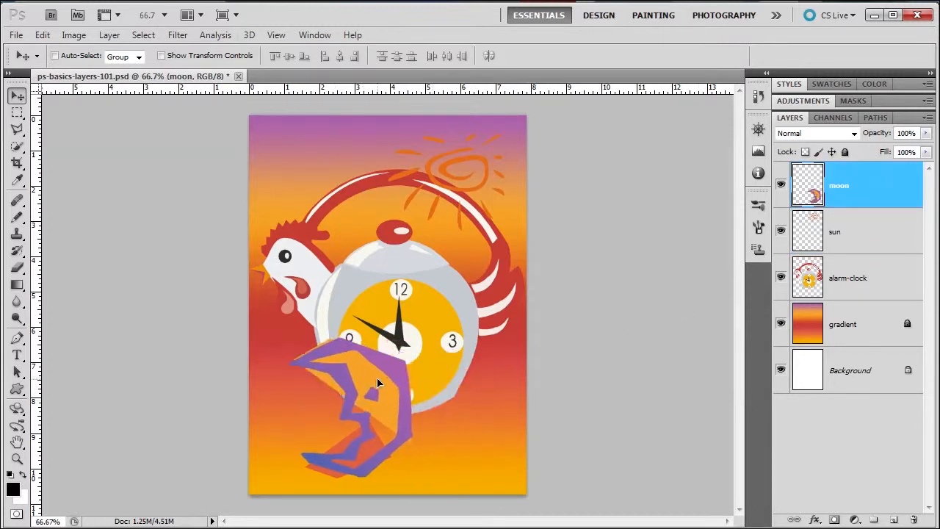
Choose the alarm-clock layer from the layers listed under its artwork, and move it left and slightly down, partly past the canvas's left edge
right_click(362, 280)
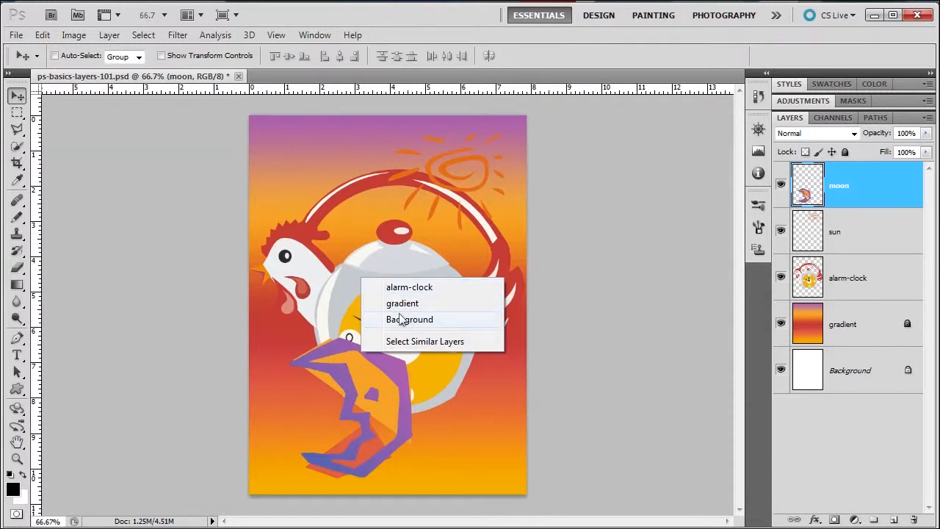
left_click(396, 291)
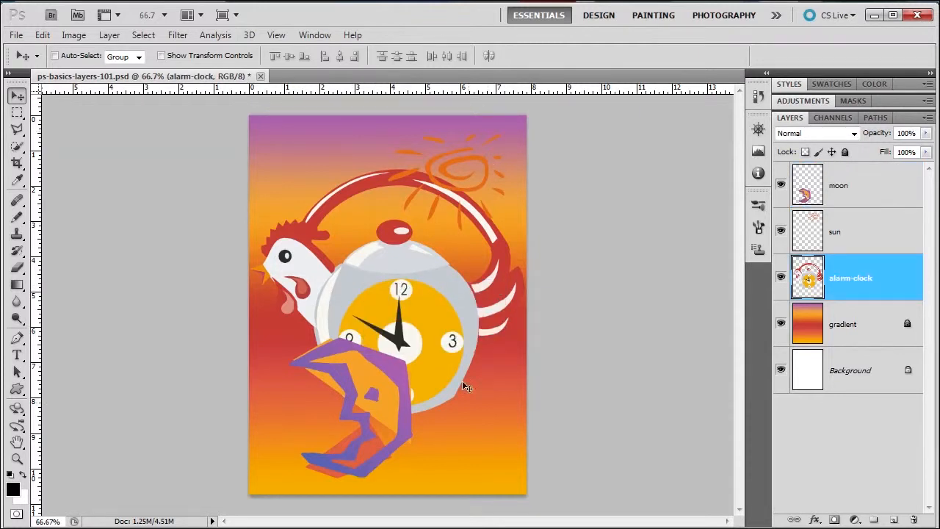
right_click(357, 283)
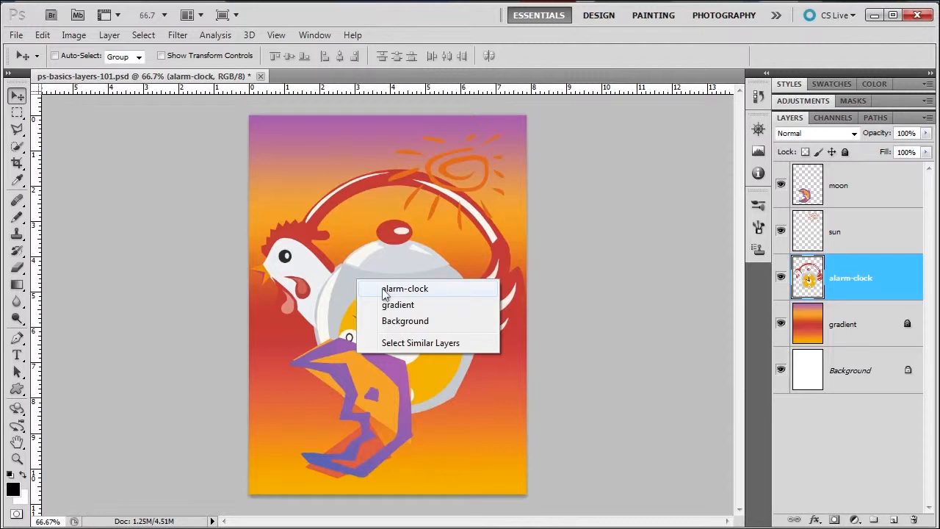
left_click(383, 290)
left_click_drag(358, 284, 276, 352)
Choose the moon layer from the layers listed under its artwork, and move it right to the canvas's lower-right area
right_click(387, 392)
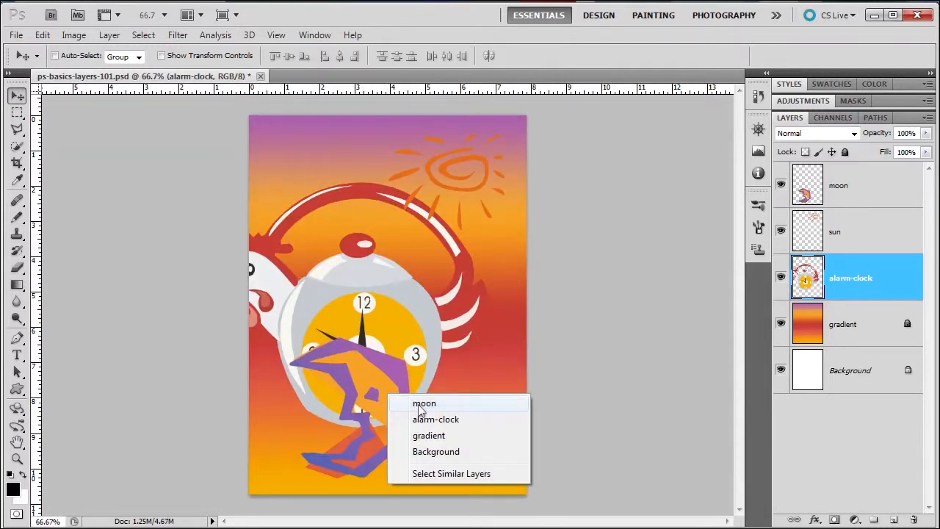
left_click(419, 408)
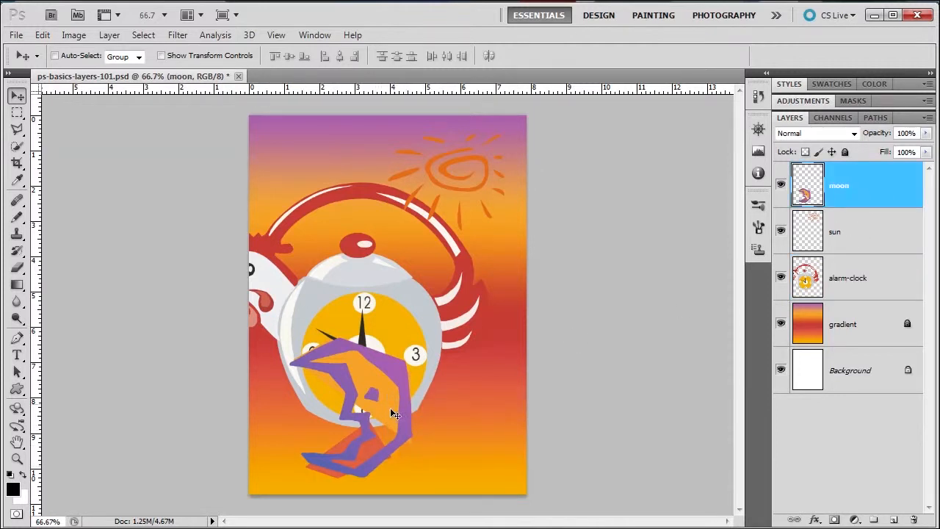
left_click_drag(390, 404, 481, 399)
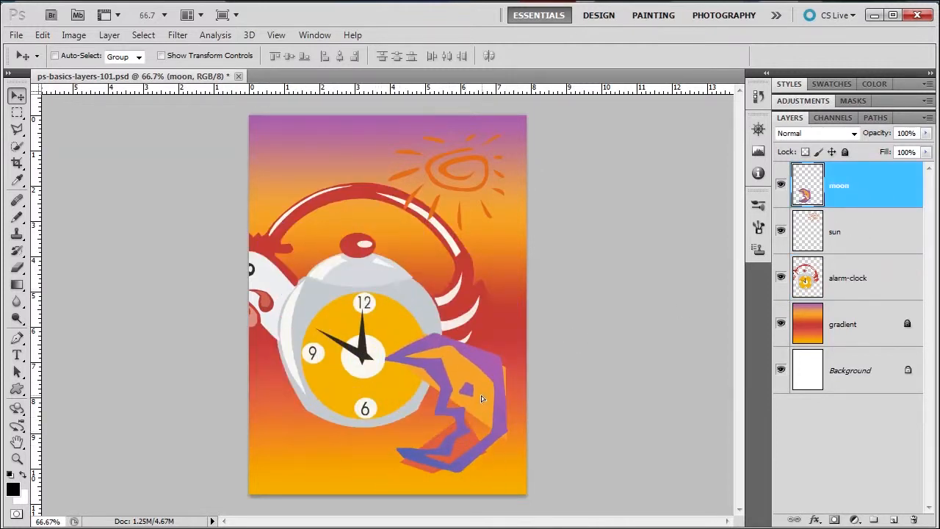
Choose the sun layer from the layers listed under its artwork, and move it left so it overlaps the clock's handle
right_click(432, 176)
left_click(451, 188)
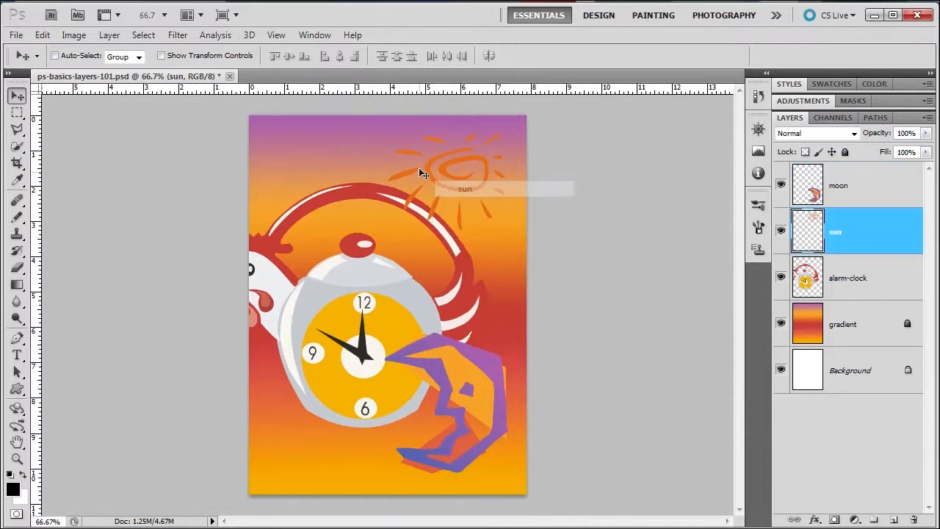
left_click_drag(421, 173, 358, 182)
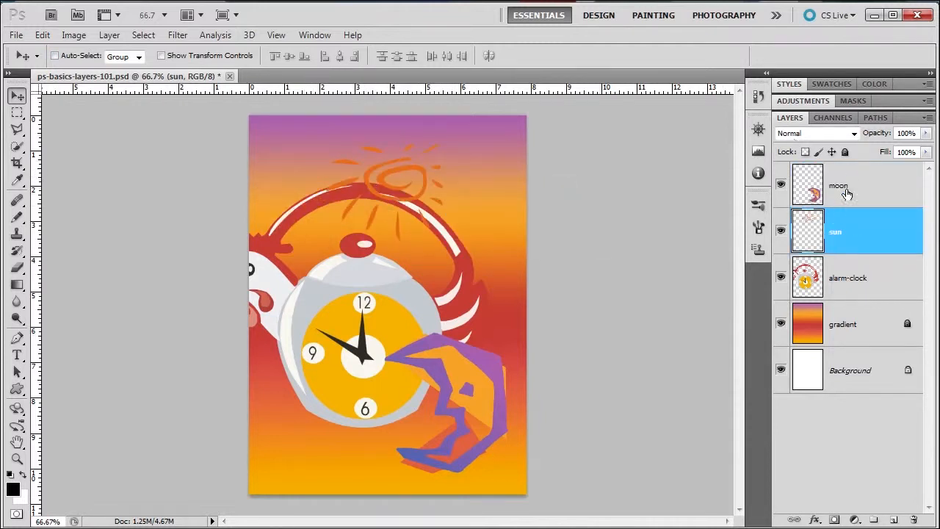